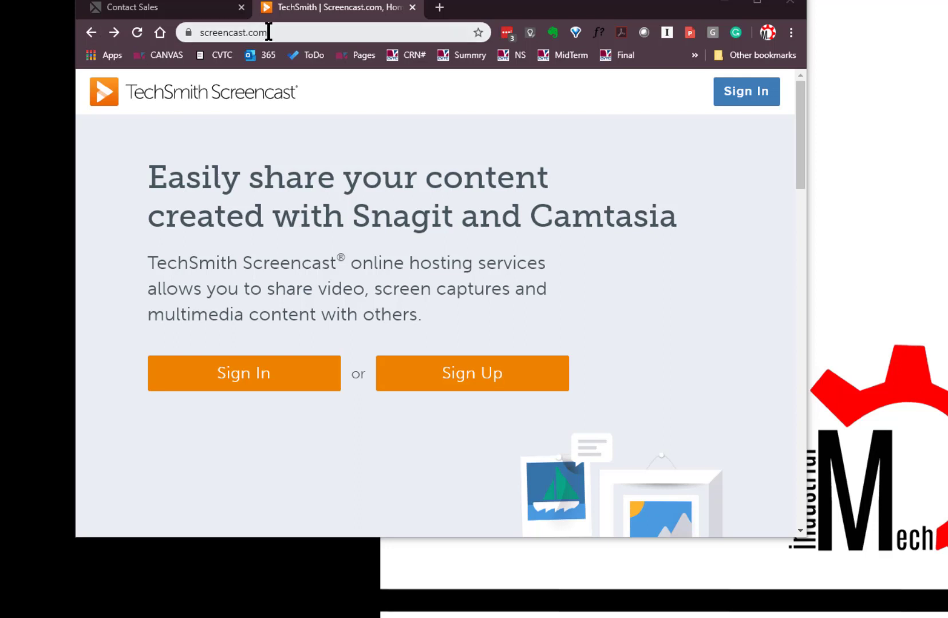
Step: Begin sign-up via Add an account and paste the student e-mail address into the e-mail field
click(438, 379)
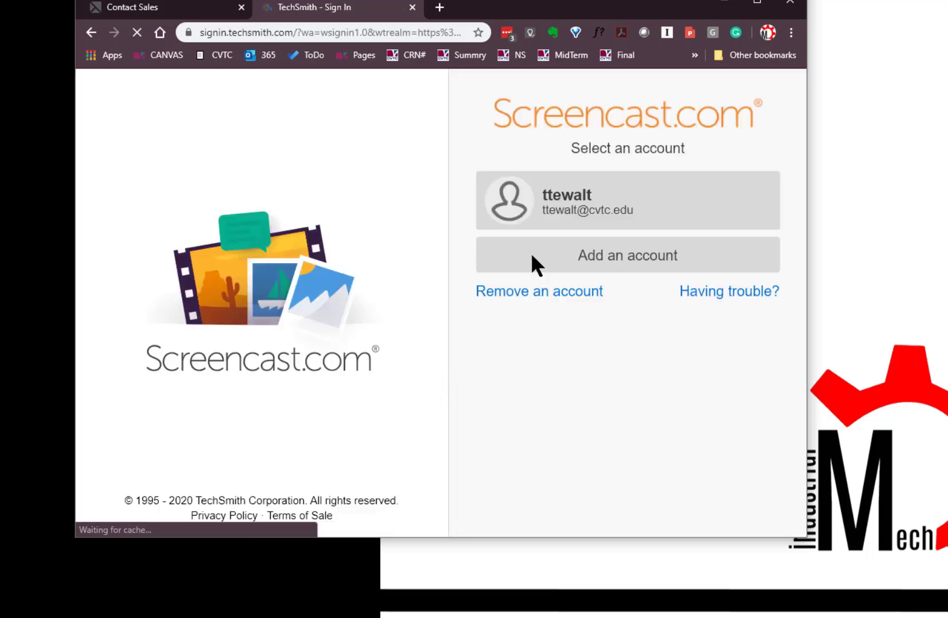
click(623, 269)
click(584, 197)
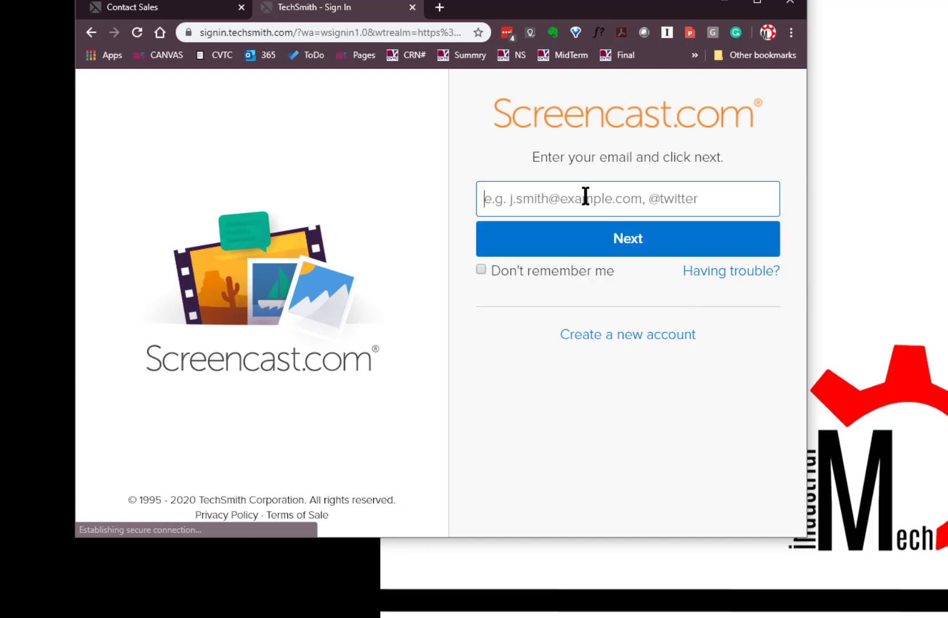
key(ctrl+v)
drag(580, 200, 459, 201)
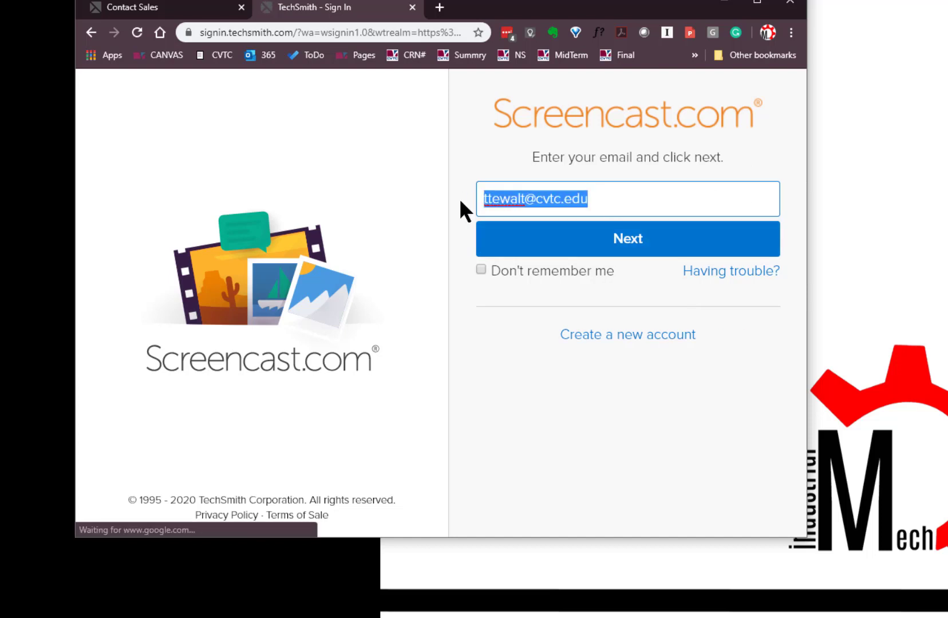
key(ctrl+v)
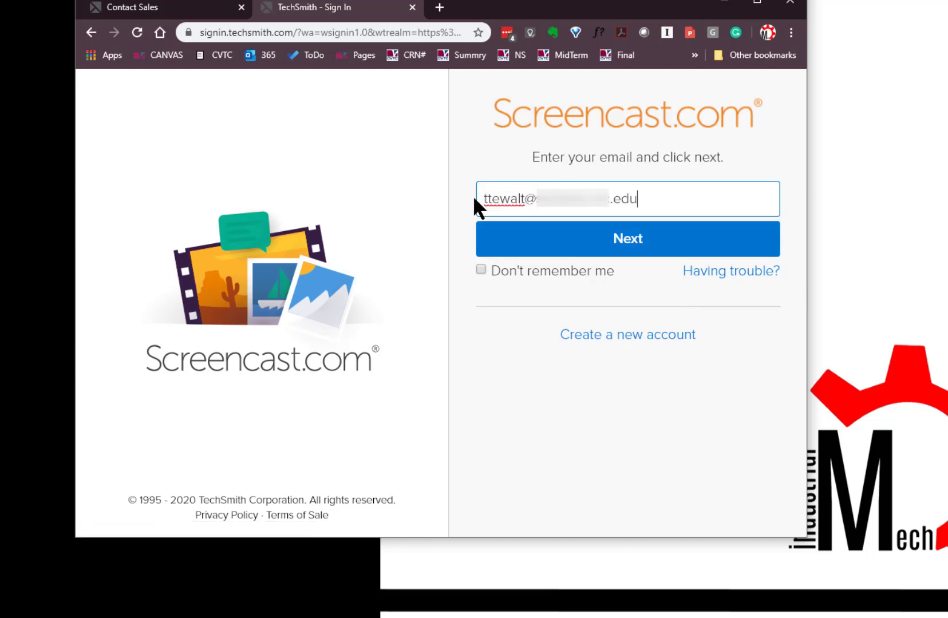
Step: Submit the e-mail, choose Yes, Create a New Account, enter a password and create the account
click(627, 241)
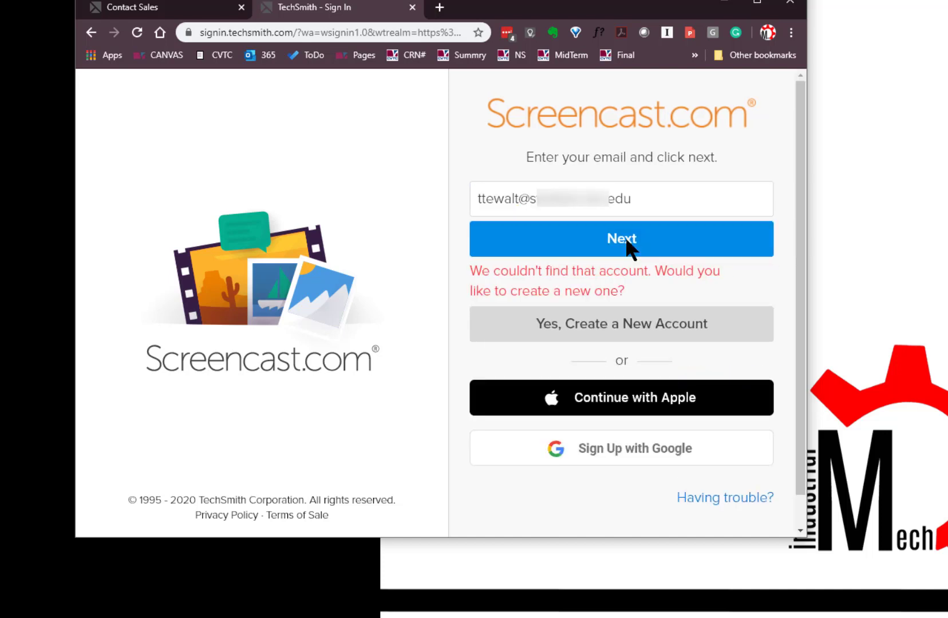
click(608, 333)
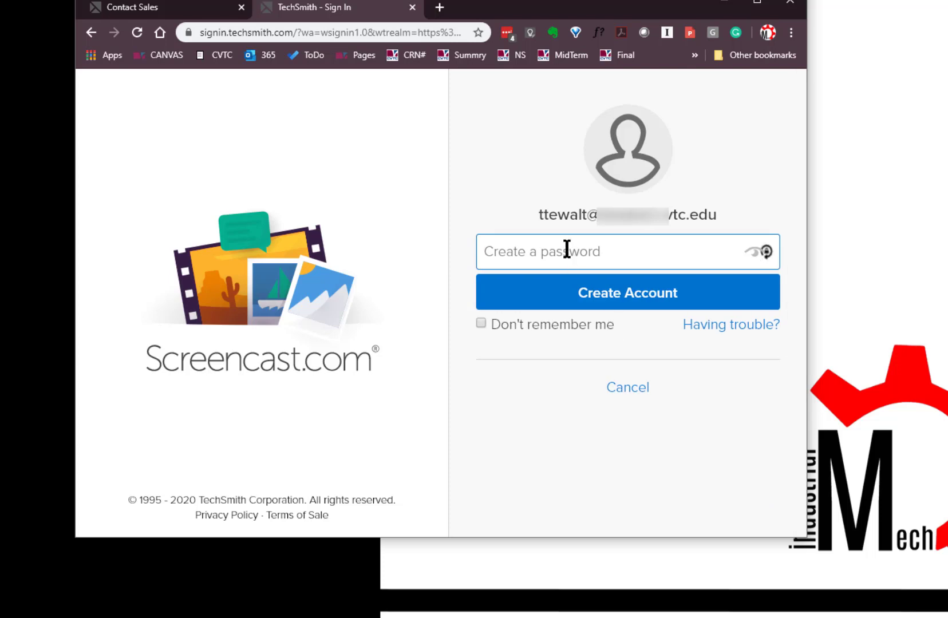
text(••••••••••)
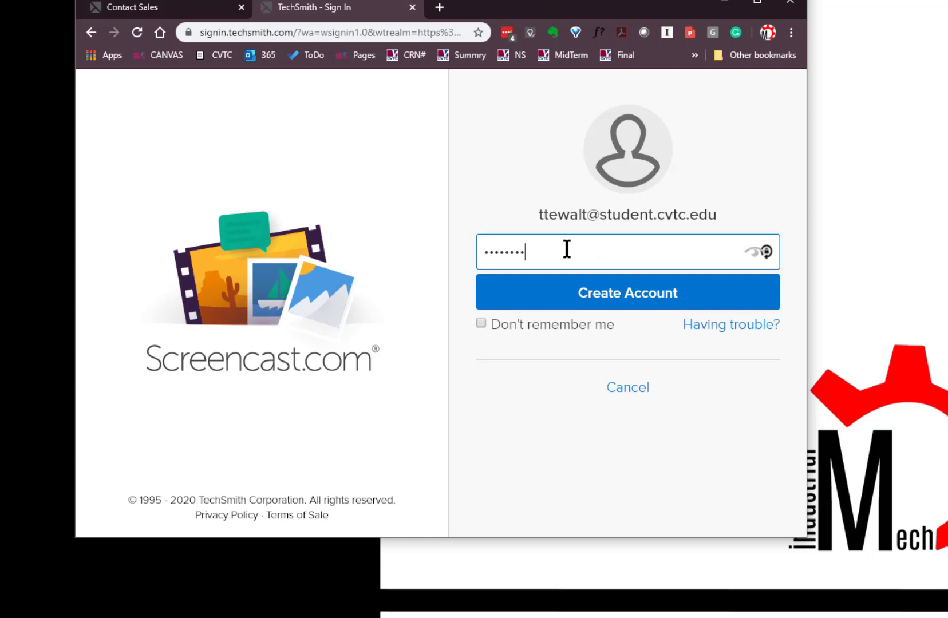
text(•••)
drag(567, 250, 461, 261)
text(•)
key(BackSpace)
text(•••••••••)
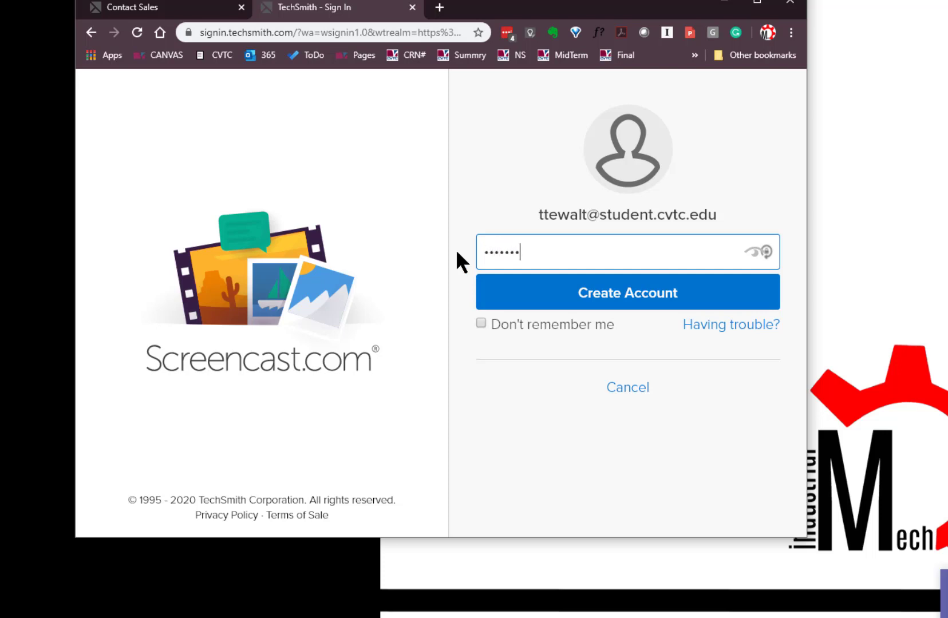
click(581, 304)
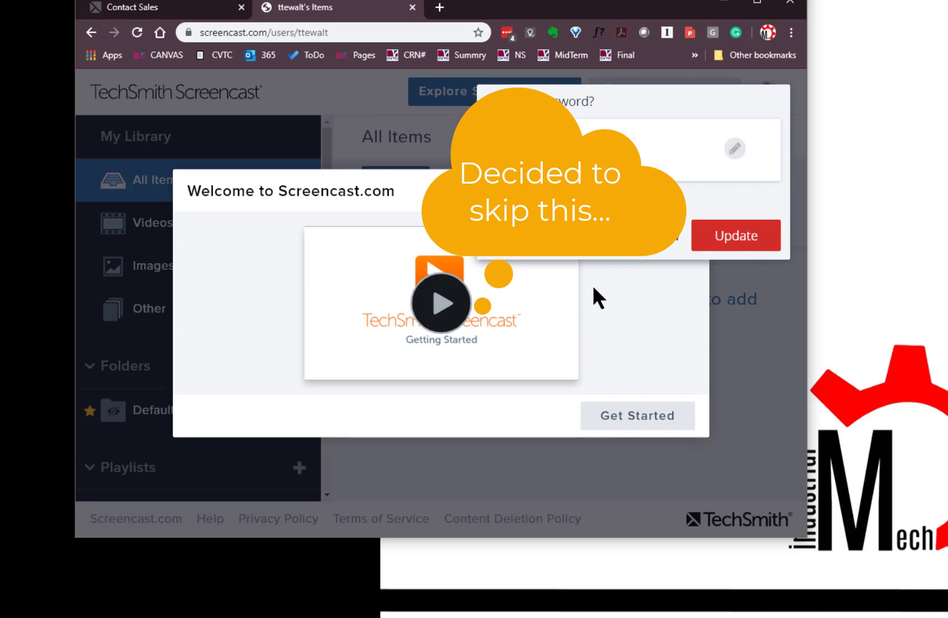
Step: Close the Welcome to Screencast.com dialog with Get Started to reveal the 0-item library
click(650, 418)
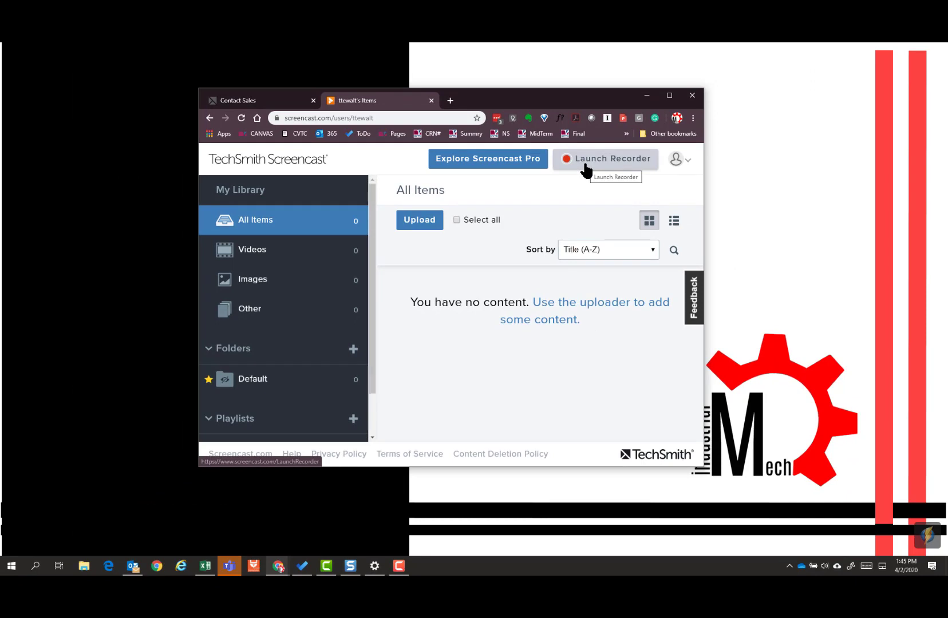
Step: Launch the recorder and allow the browser to open TechSmith Capture
click(586, 170)
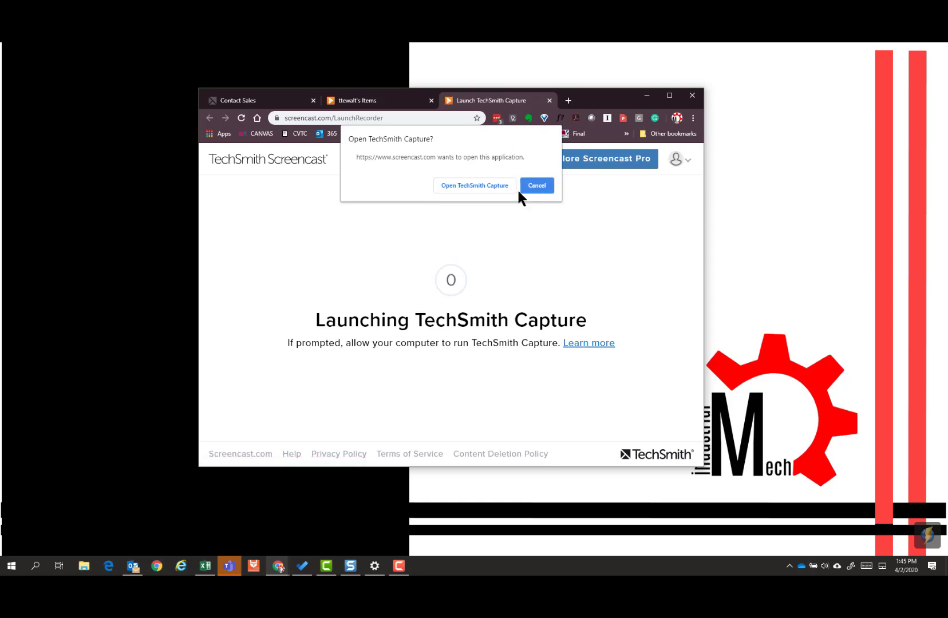
click(483, 184)
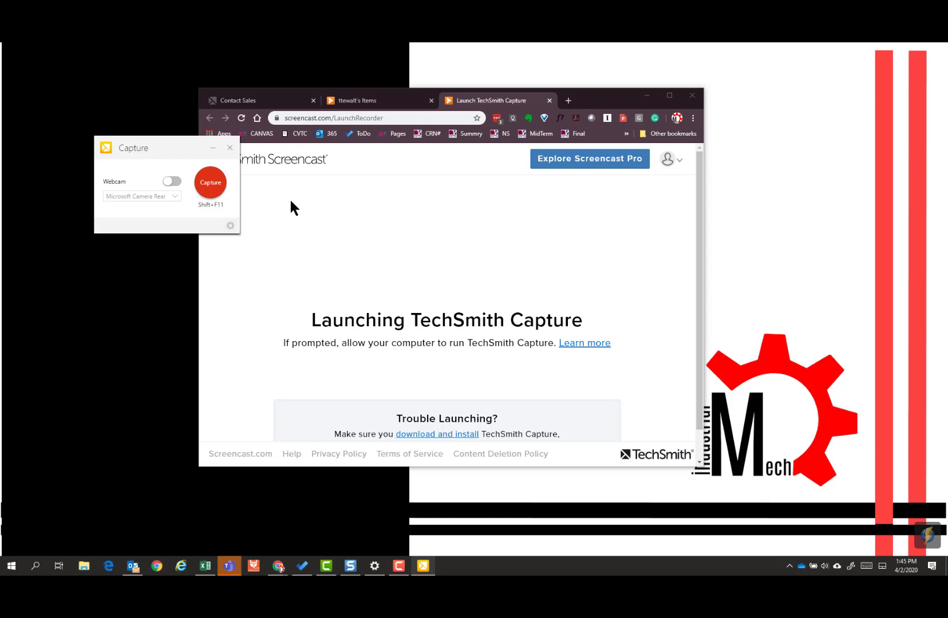
Step: Capture a screenshot of a marked region of the Screencast page
click(211, 184)
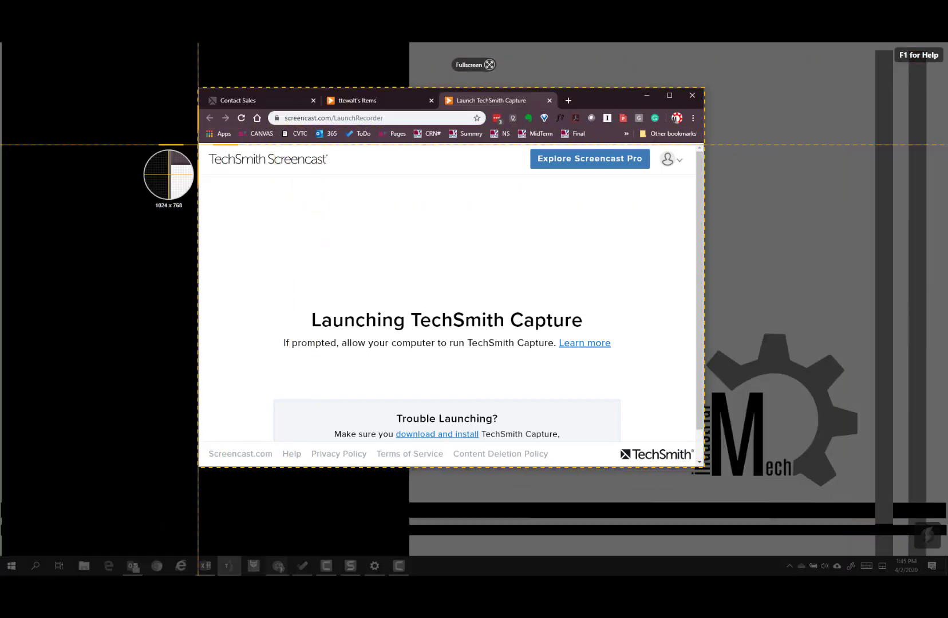
drag(198, 145, 659, 401)
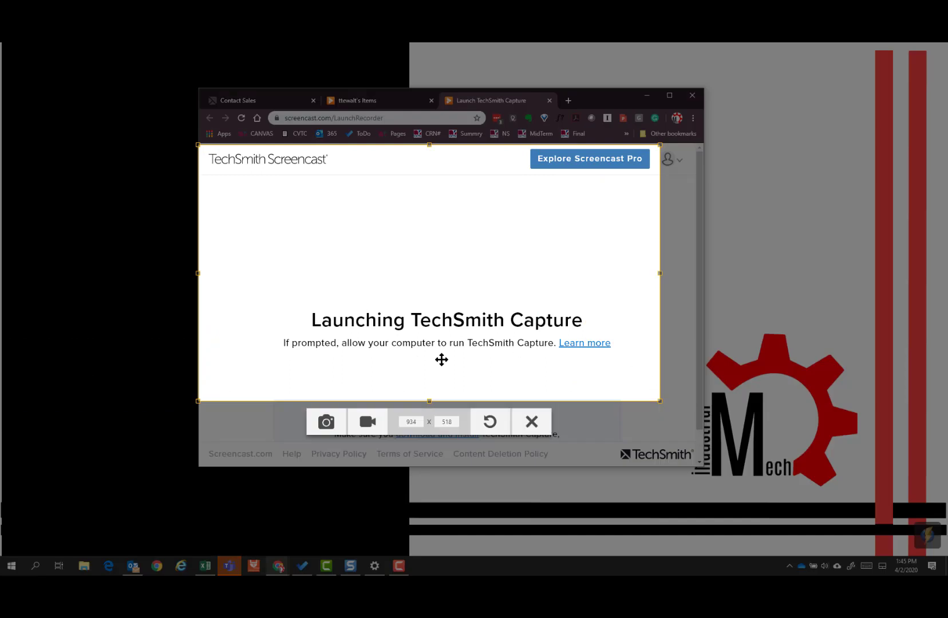
click(327, 422)
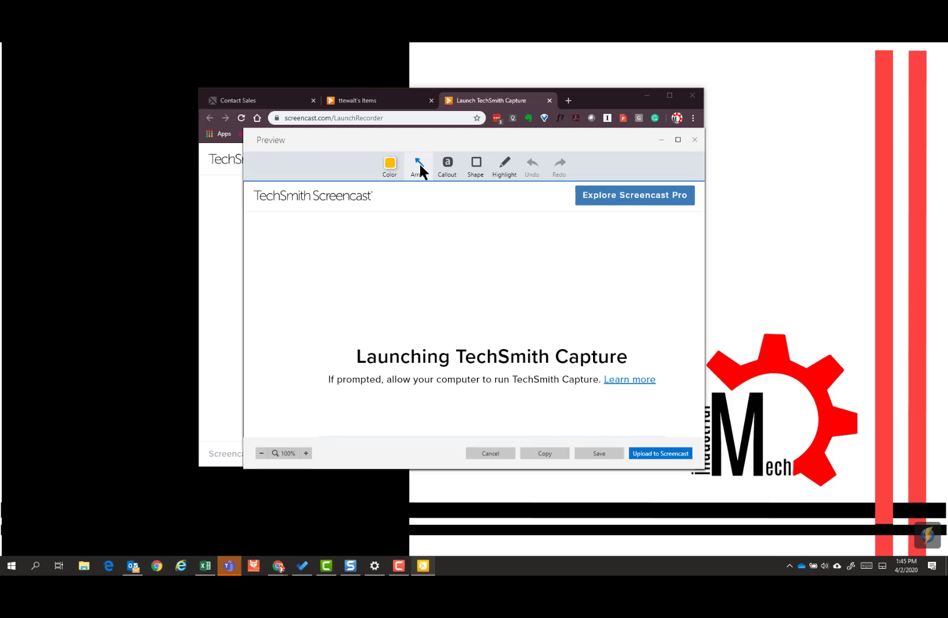
Step: Annotate the screenshot with an arrow at the heading and a 'look at this' callout
drag(430, 281, 399, 346)
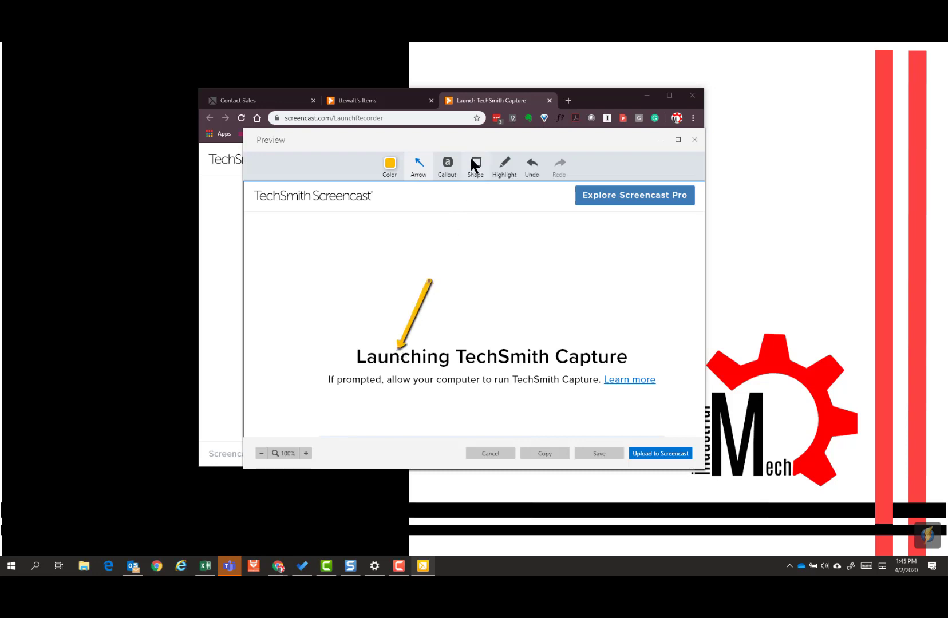
click(449, 165)
drag(476, 276, 585, 301)
text(look at this)
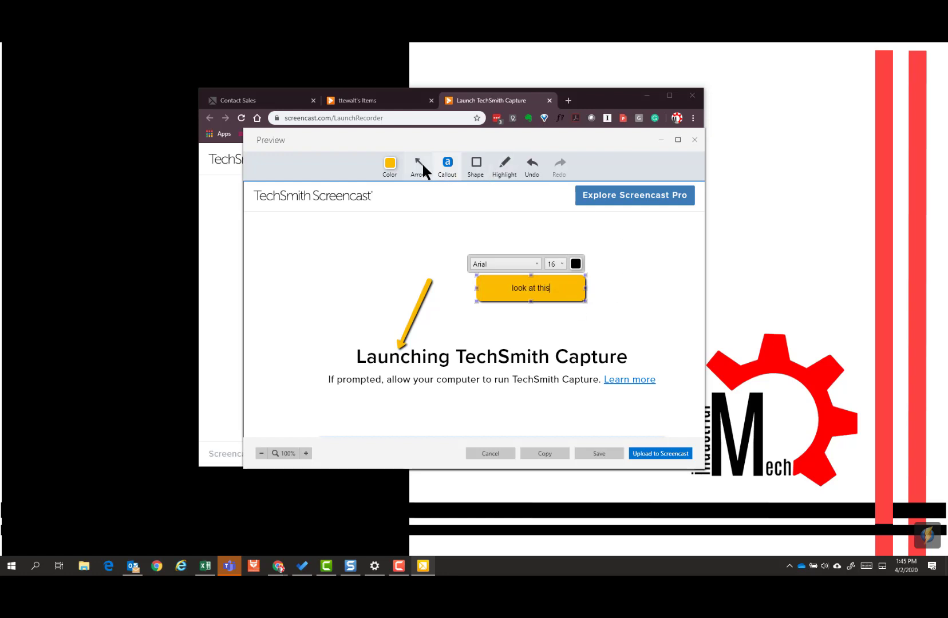
click(501, 163)
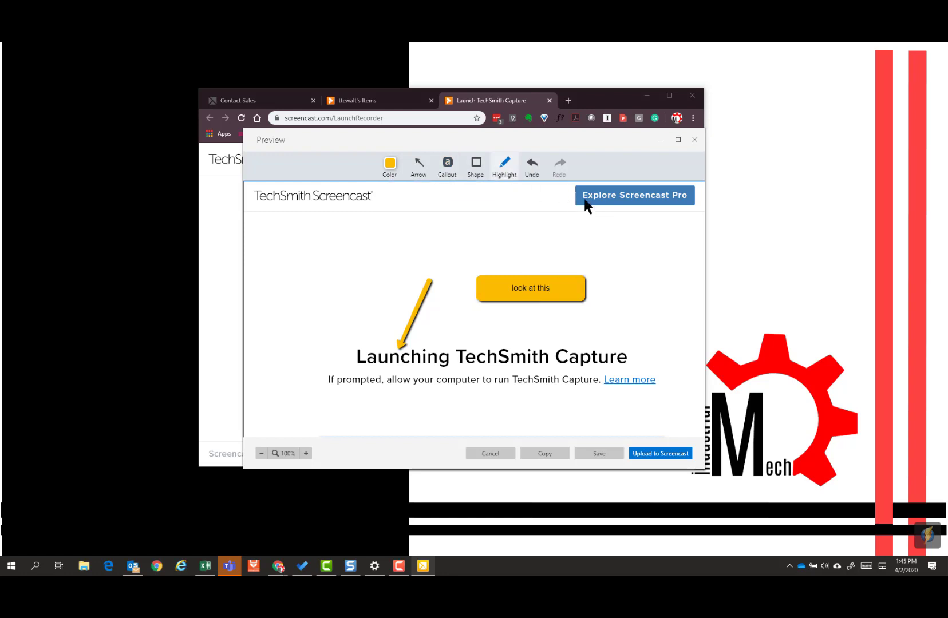
Step: Highlight the Explore Screencast Pro text, upload the screenshot to Screencast and copy its link
drag(584, 200, 679, 199)
click(650, 454)
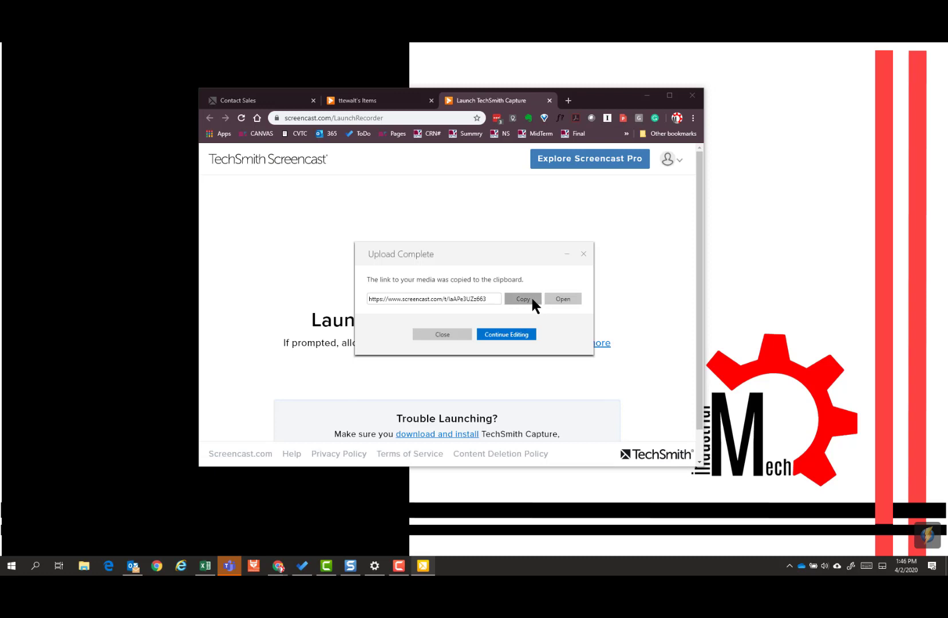
click(528, 298)
click(461, 333)
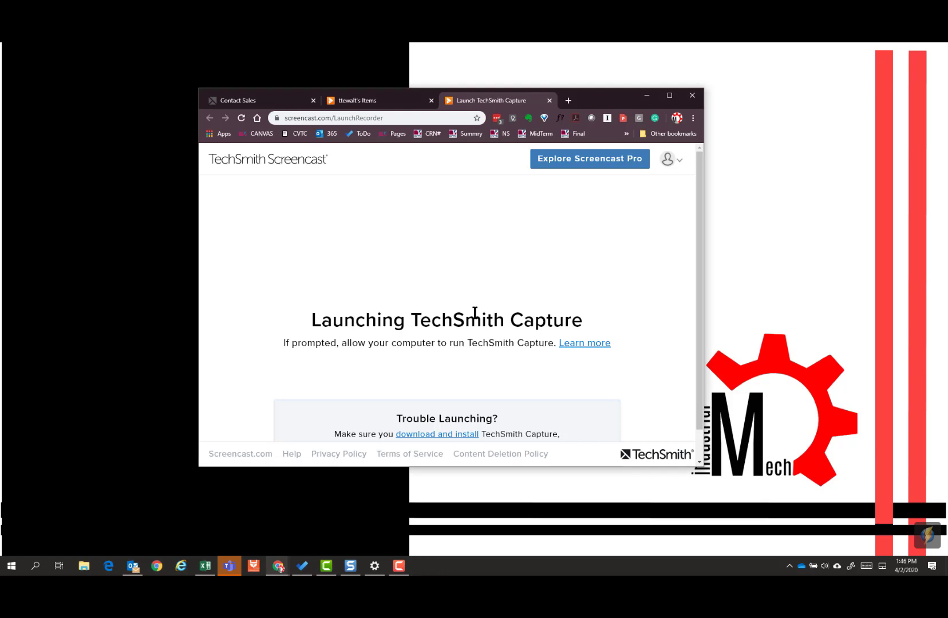
Step: Paste the copied screenshot link into a new browser tab and load it
click(568, 101)
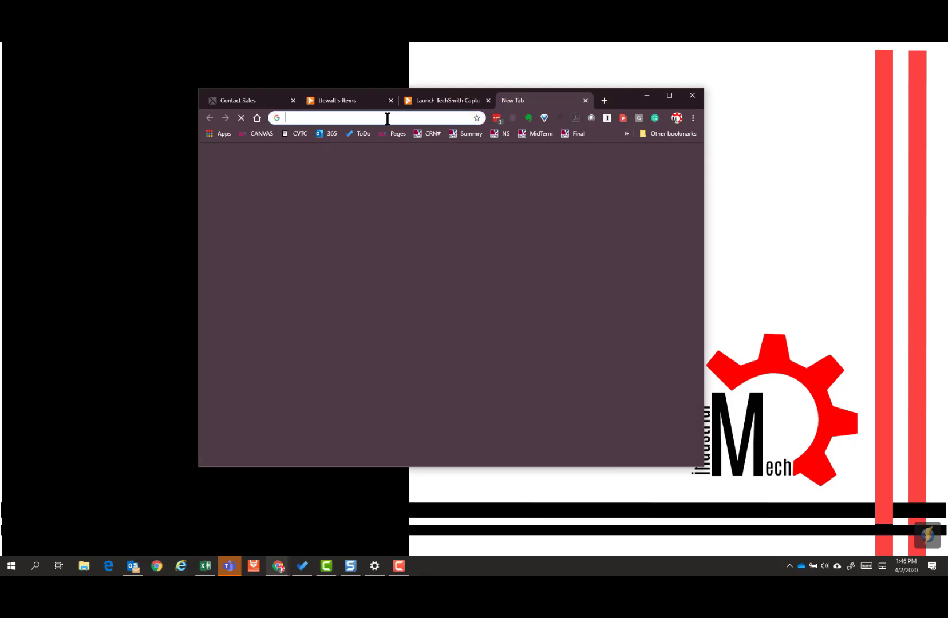
key(ctrl+v)
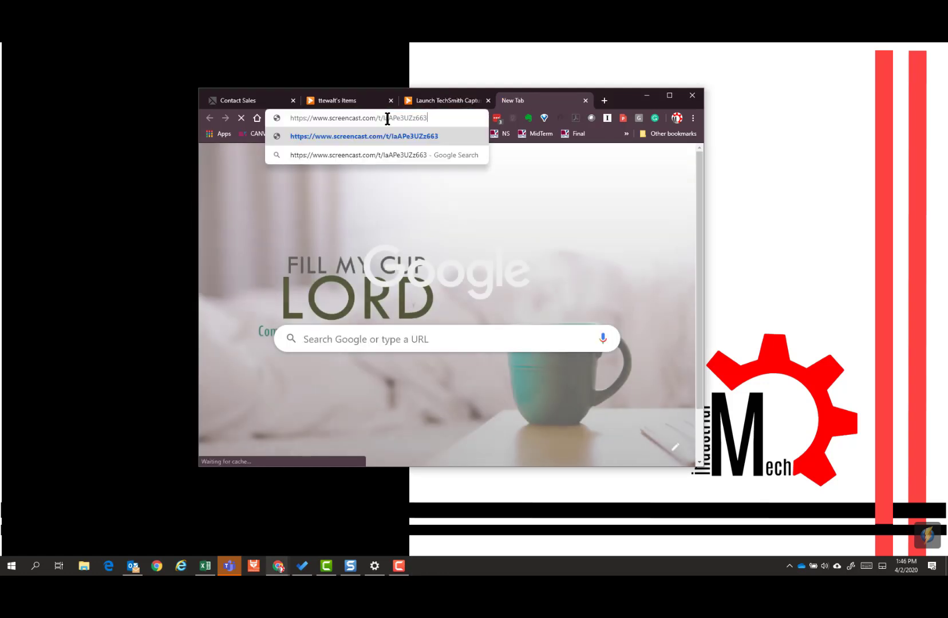
right_click(387, 118)
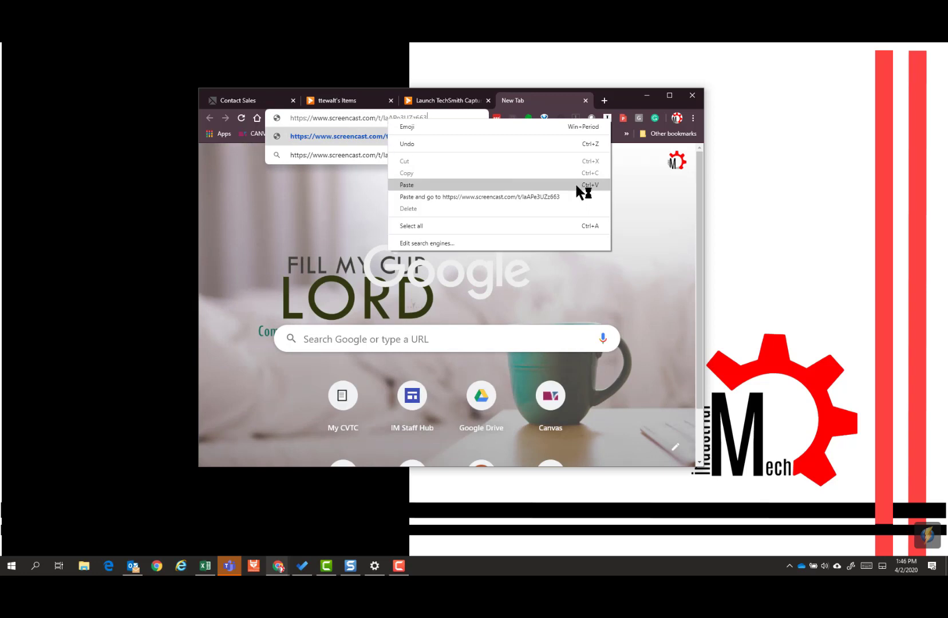
click(295, 189)
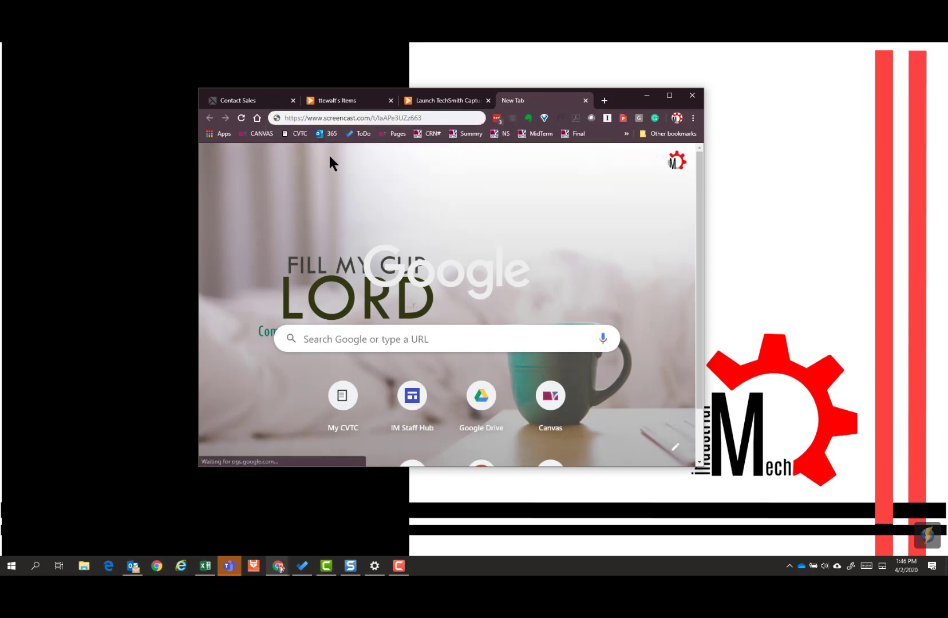
click(423, 118)
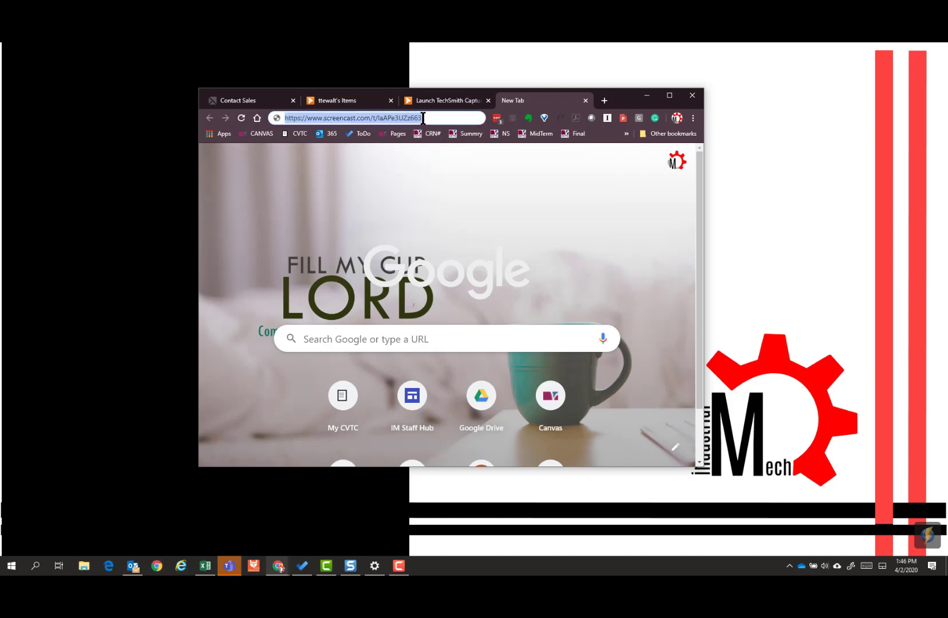
key(Return)
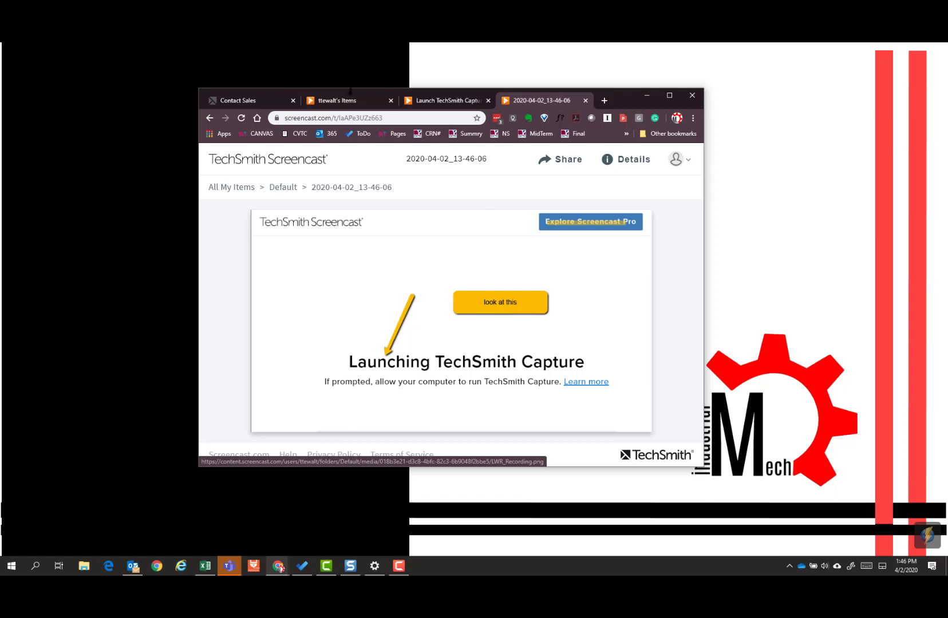
Step: Relaunch TechSmith Capture and mark a 691 x 371 region around the Launching TechSmith Capture heading
click(337, 103)
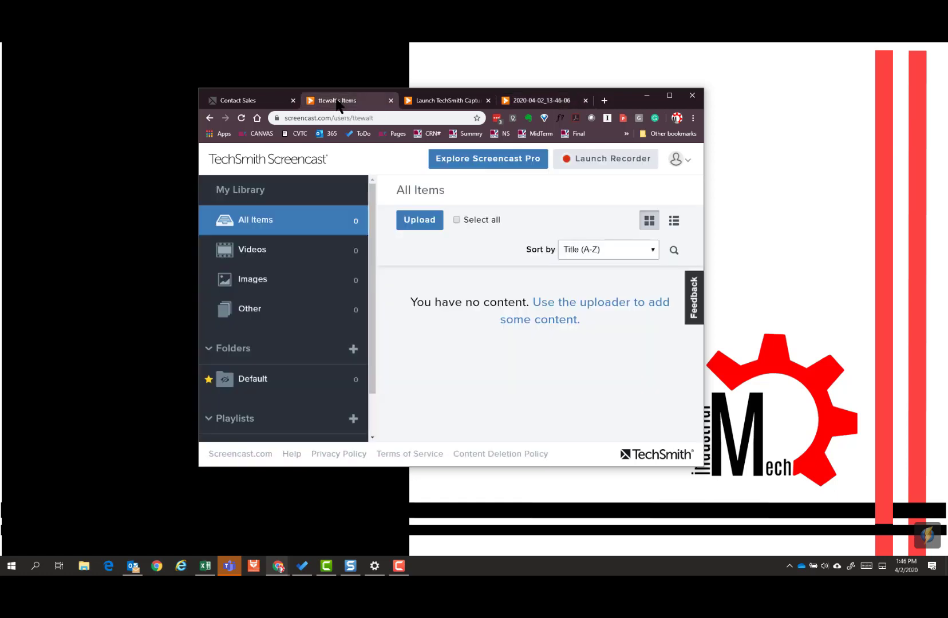
click(571, 161)
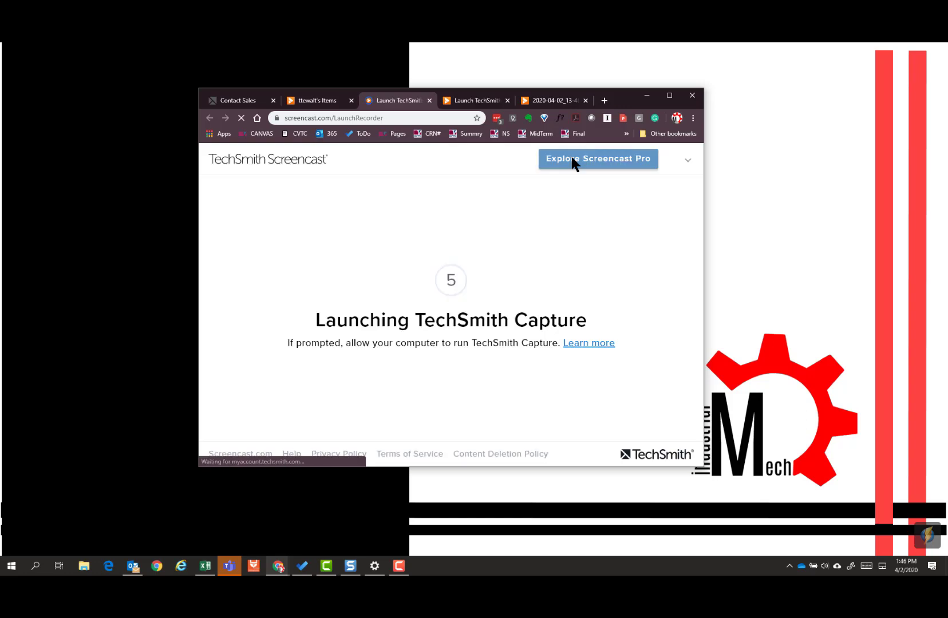
click(481, 184)
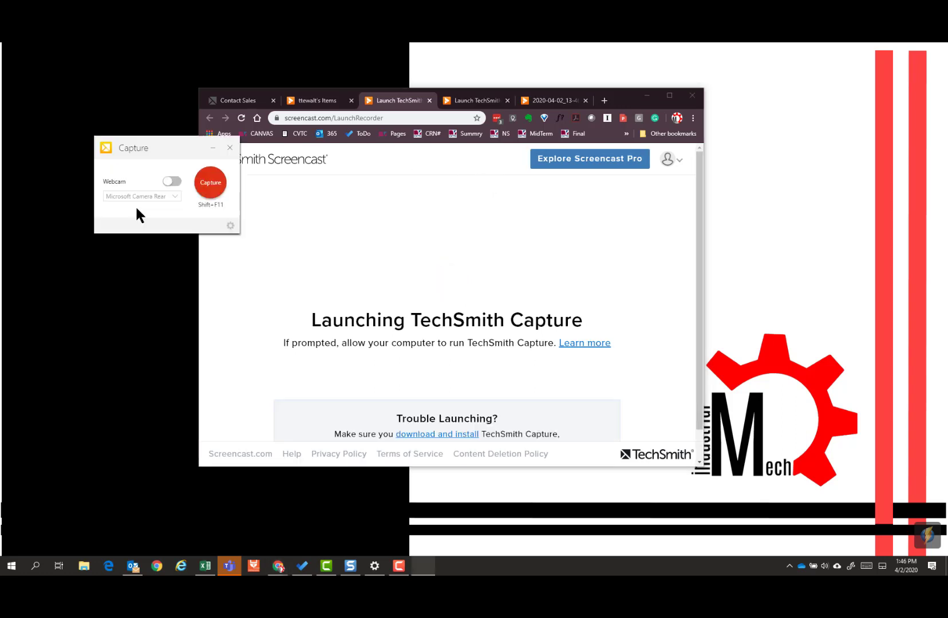
drag(143, 148, 82, 144)
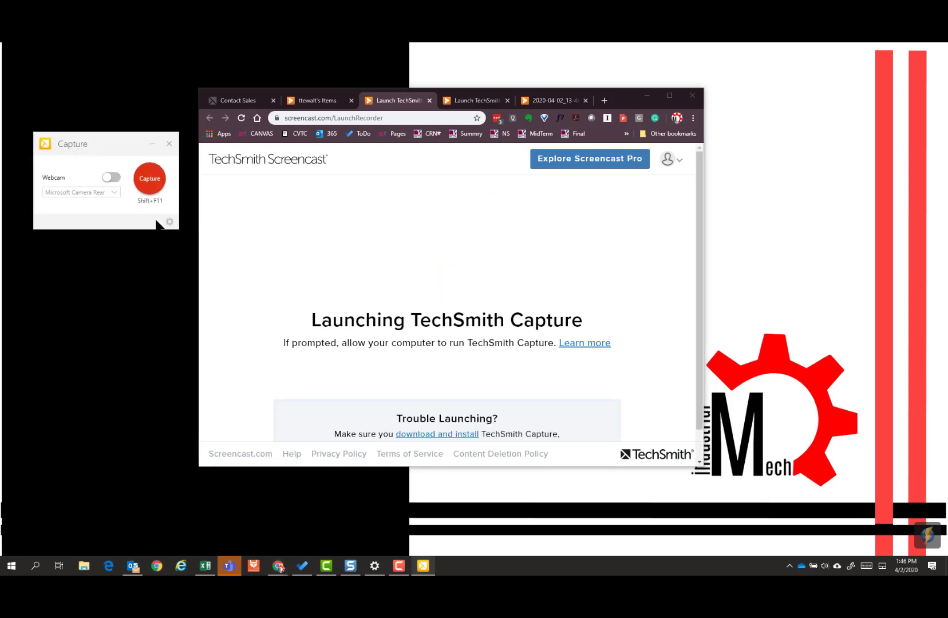
click(151, 185)
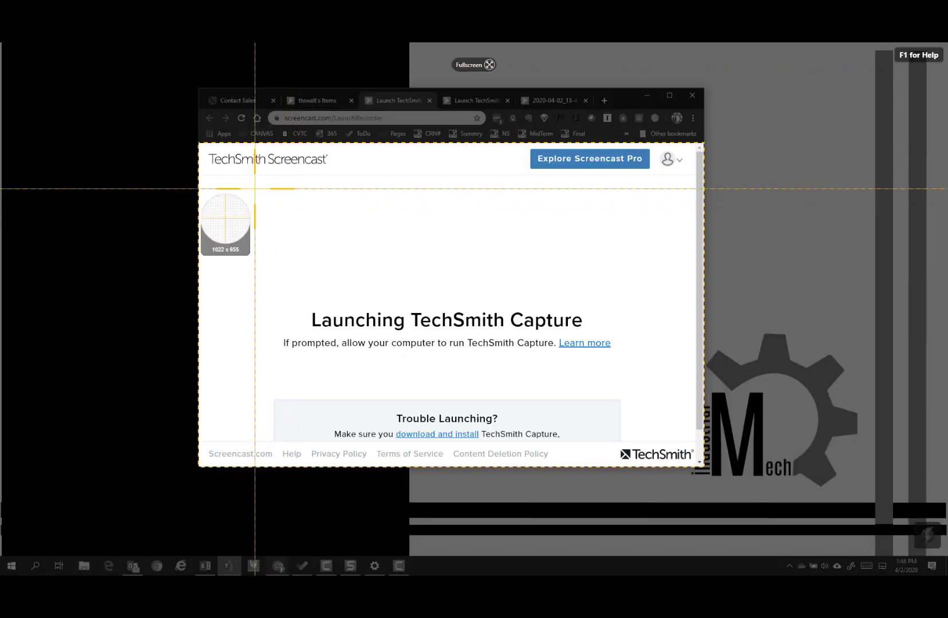
drag(261, 237, 601, 421)
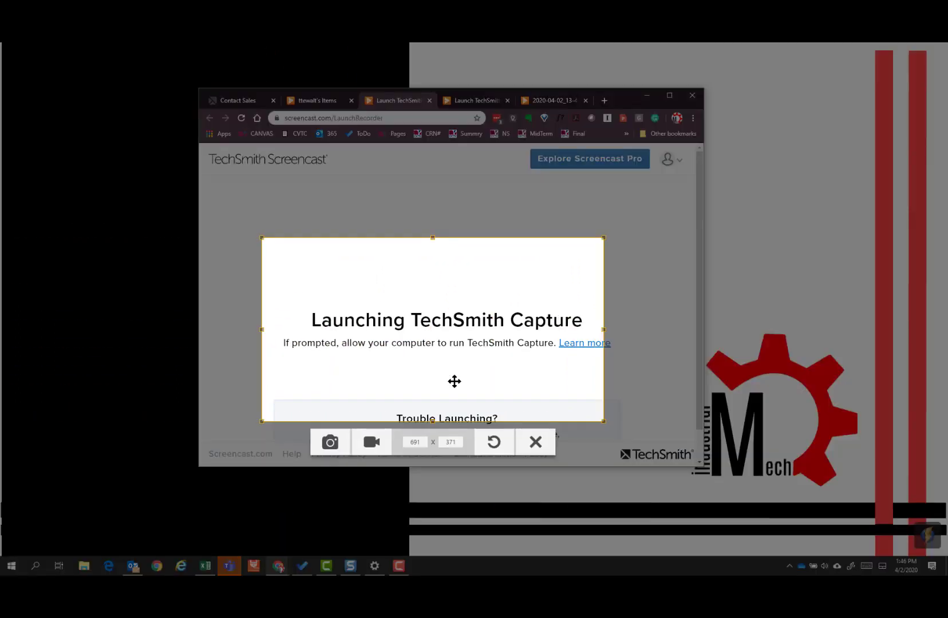
Step: Record an 8-second video of the region, highlighting 'Launching' and the If prompted line
click(377, 447)
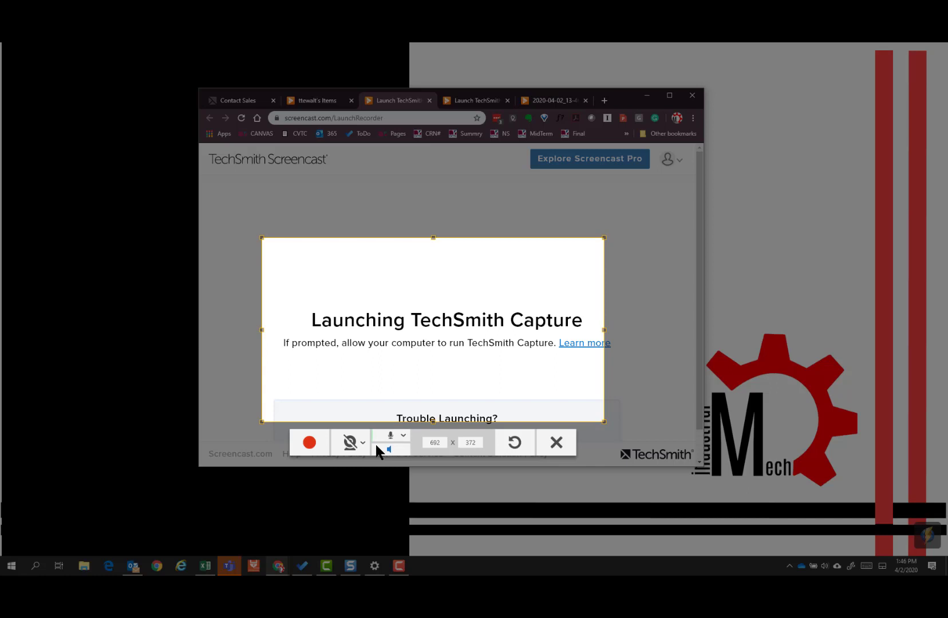
click(311, 441)
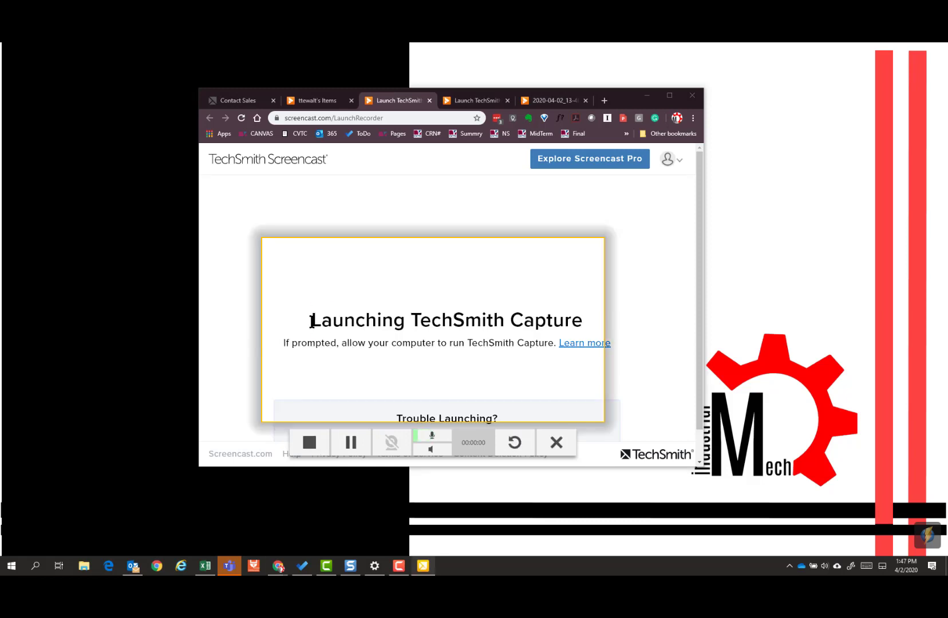
drag(311, 321, 405, 321)
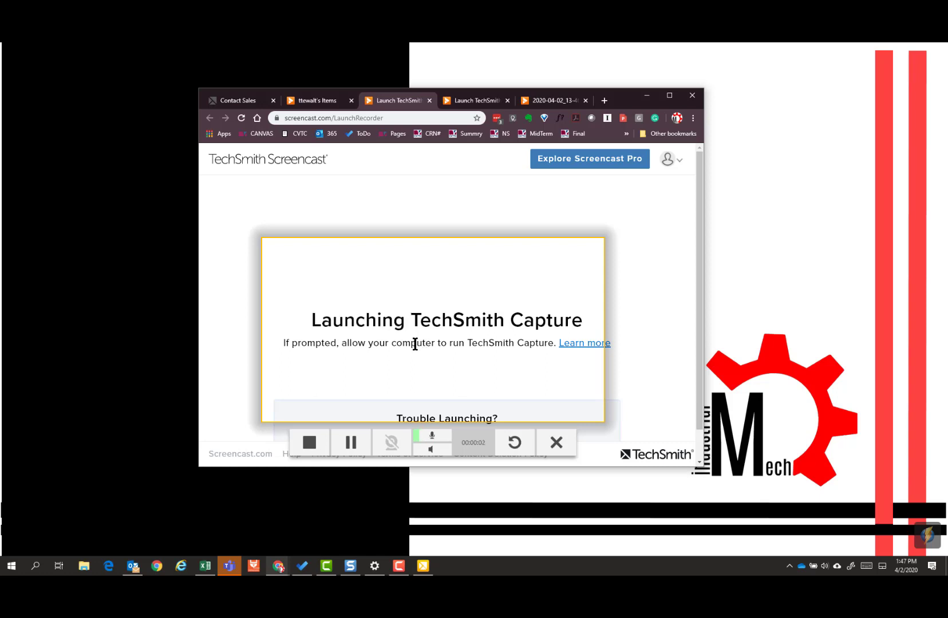
triple_click(416, 343)
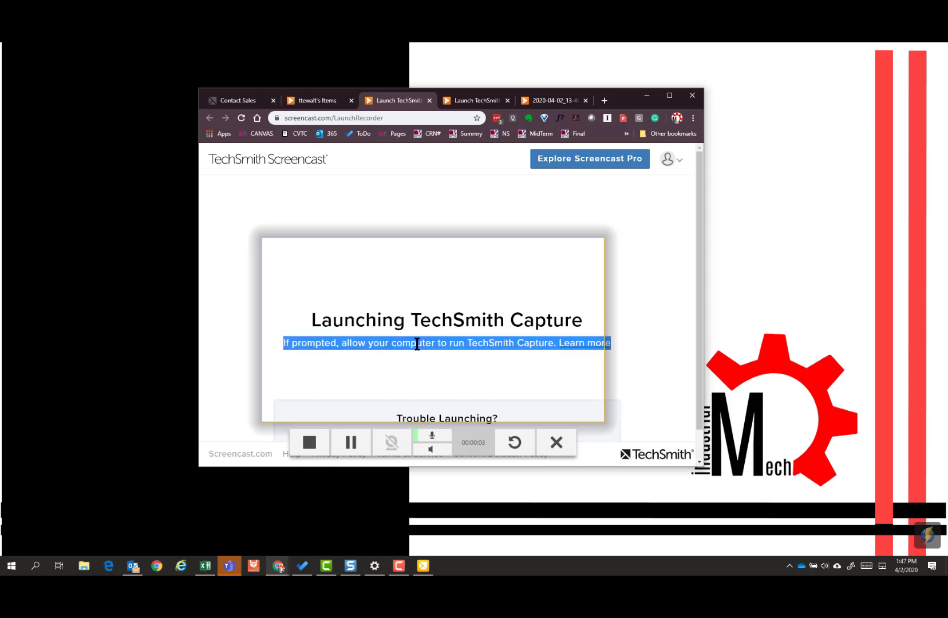
click(474, 319)
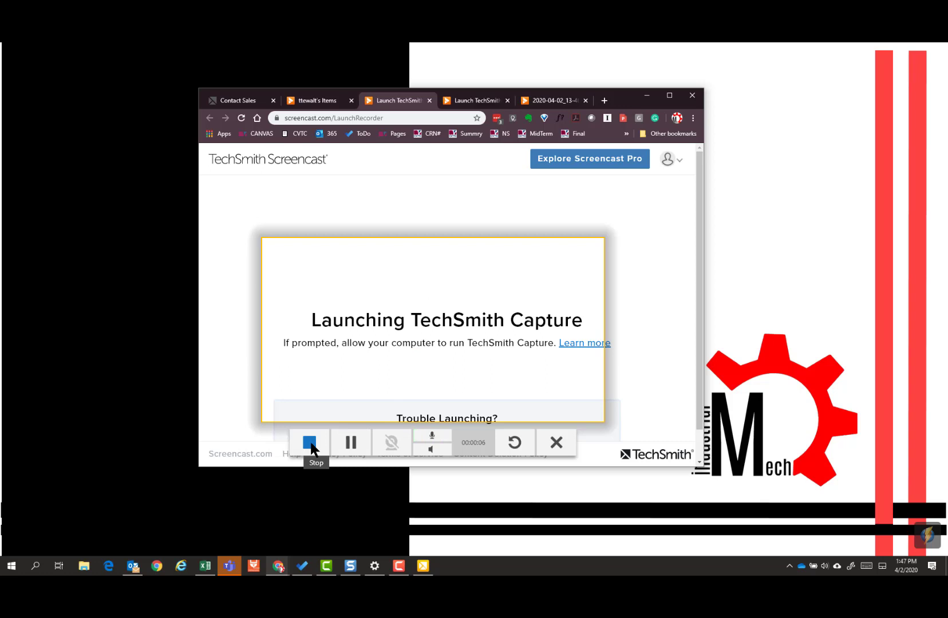
click(310, 443)
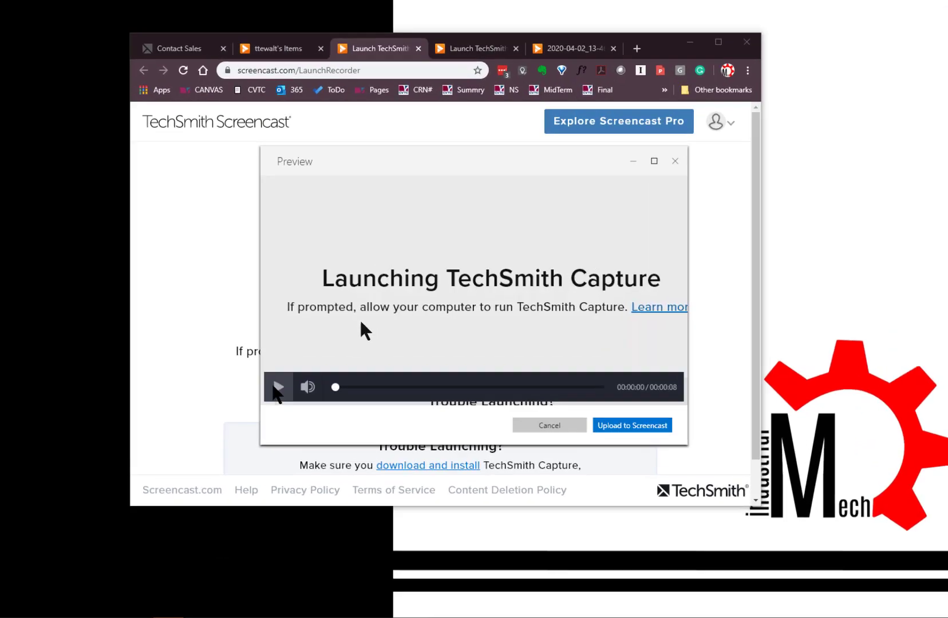
Step: Preview the 8-second clip, upload it to Screencast, copy its link and return to the library
click(317, 371)
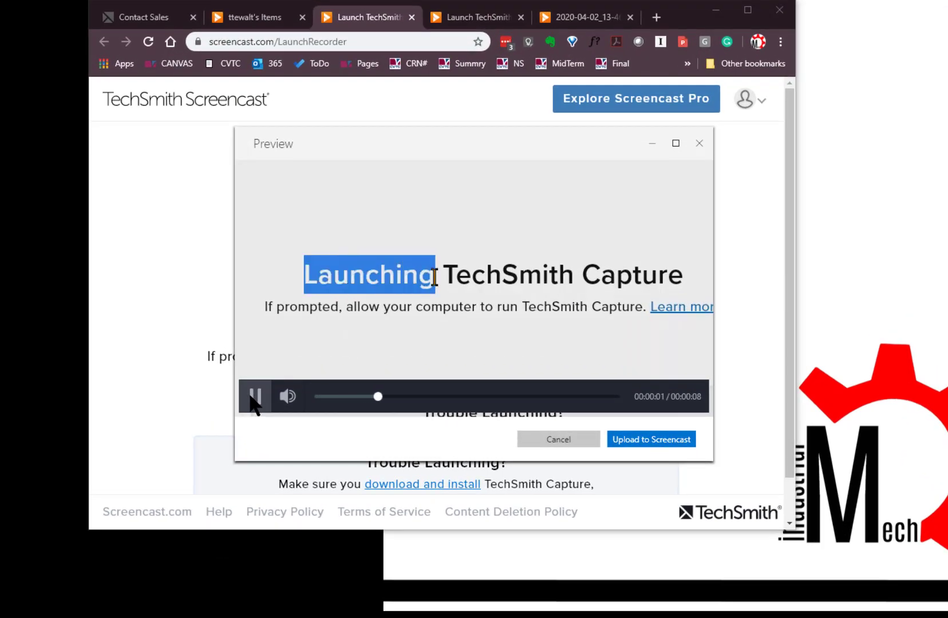
click(256, 396)
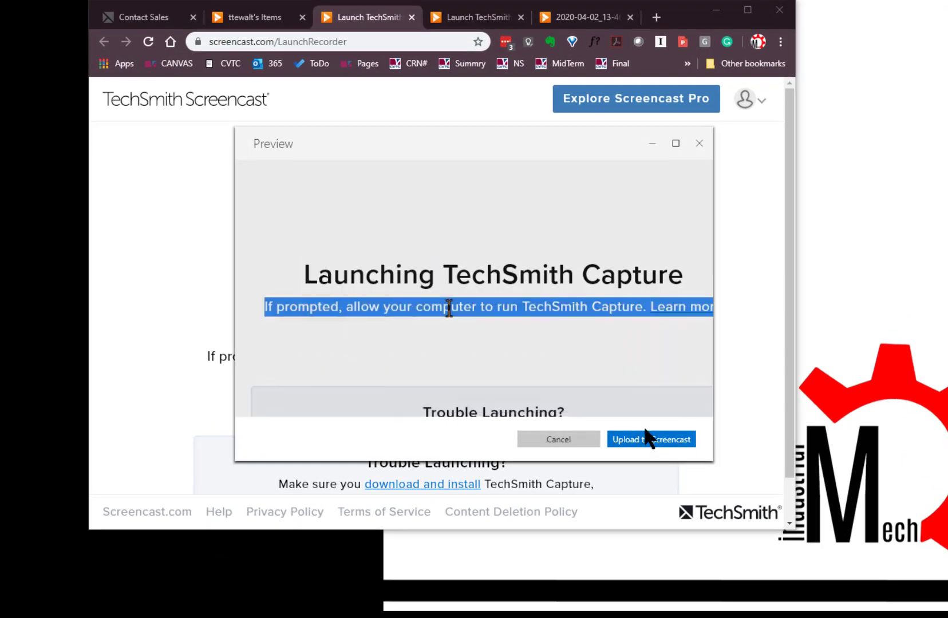
click(656, 441)
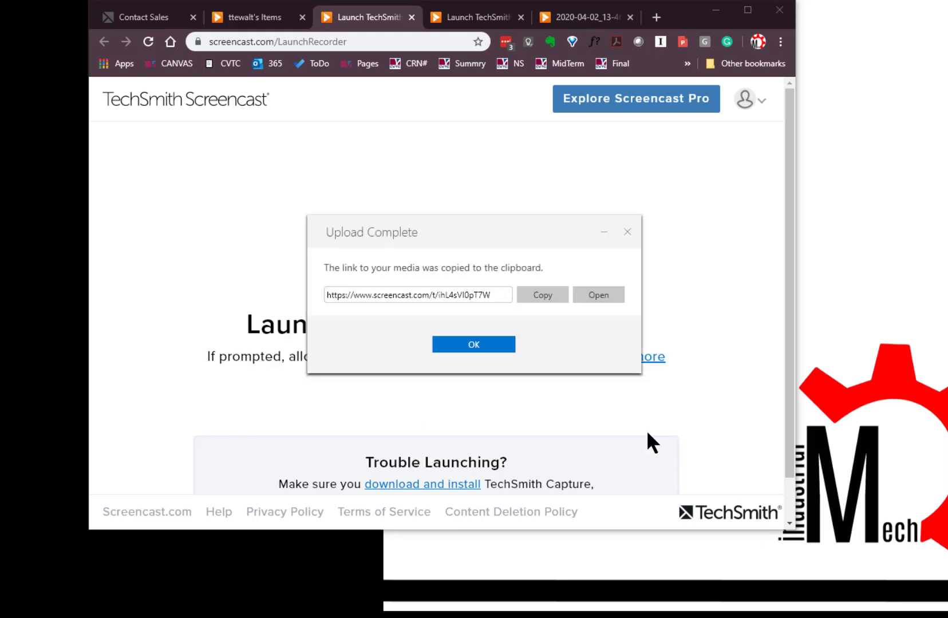
click(544, 297)
click(492, 346)
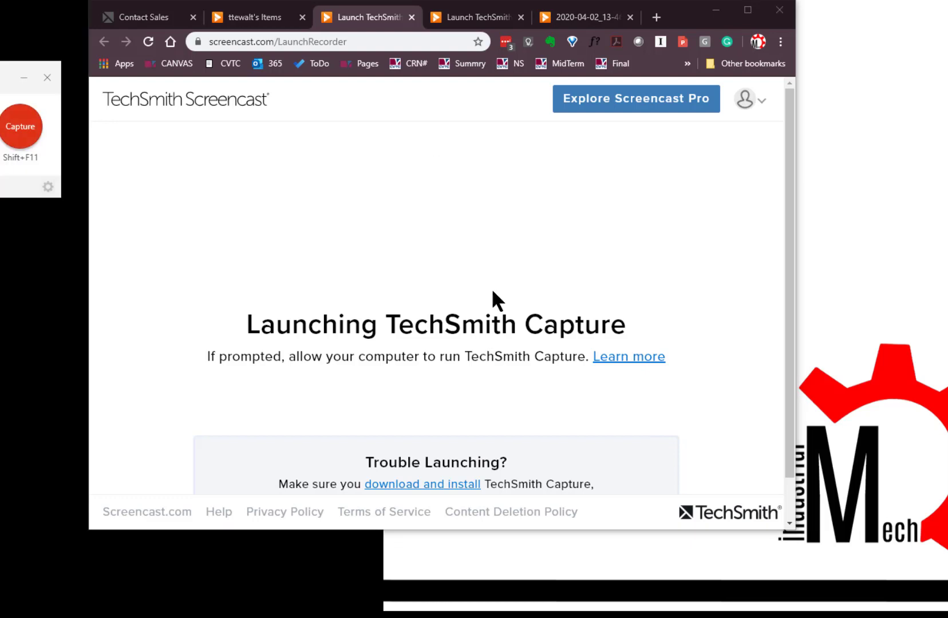
click(252, 22)
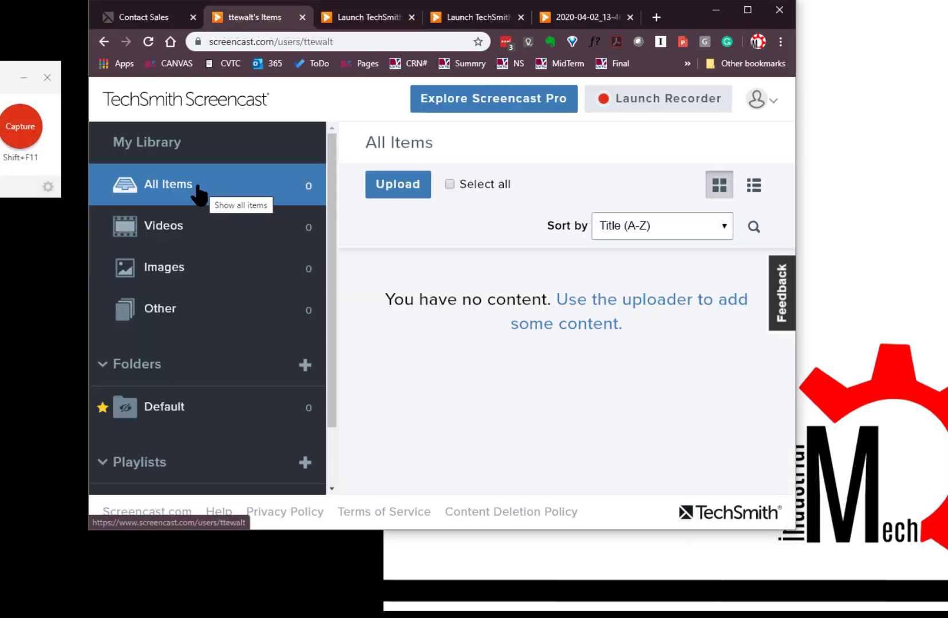
Step: Reload All Items to list the screenshot and 0:08 video, then show the screenshot's actions
click(164, 189)
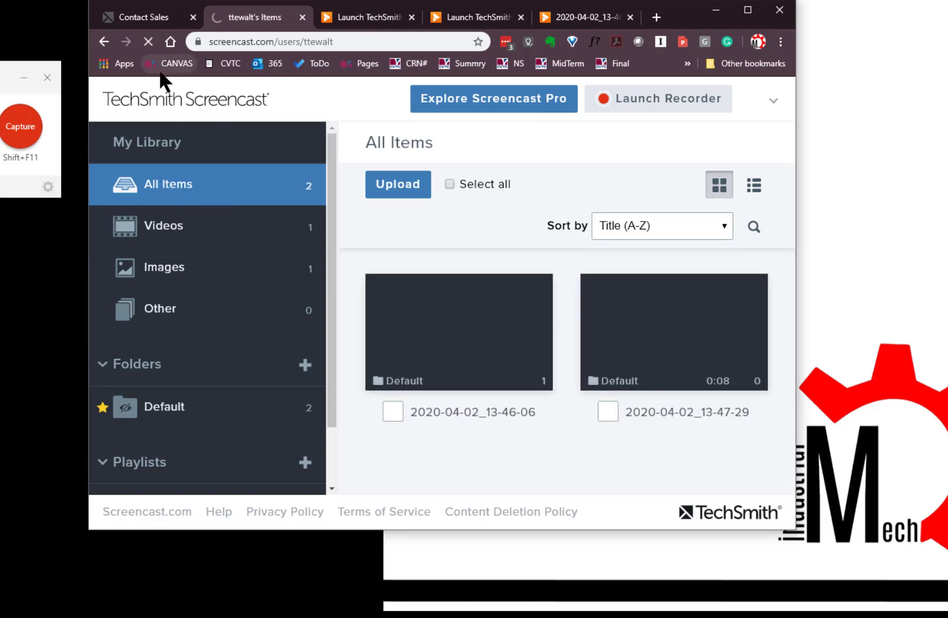
click(447, 352)
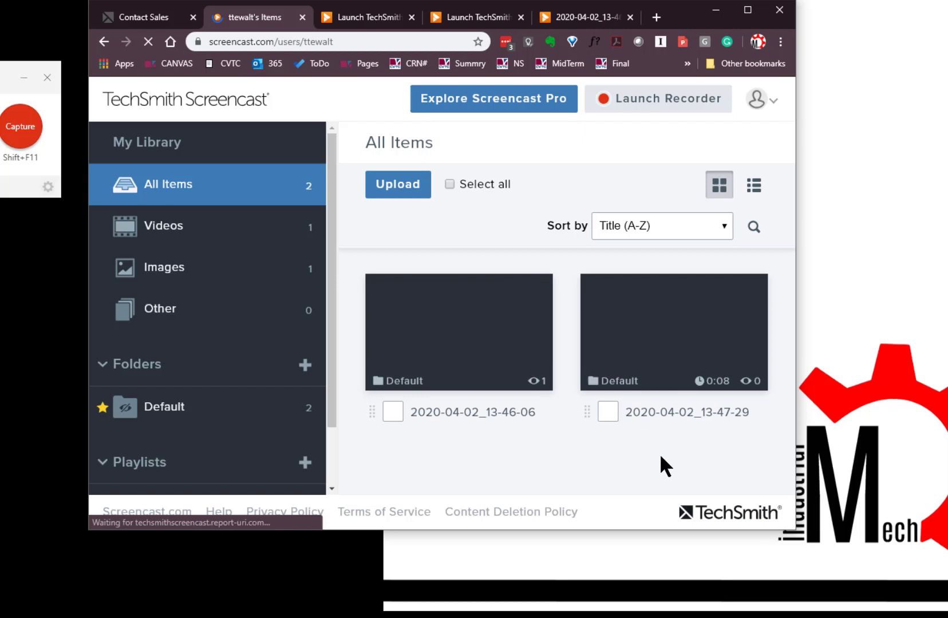
mouse_move(449, 380)
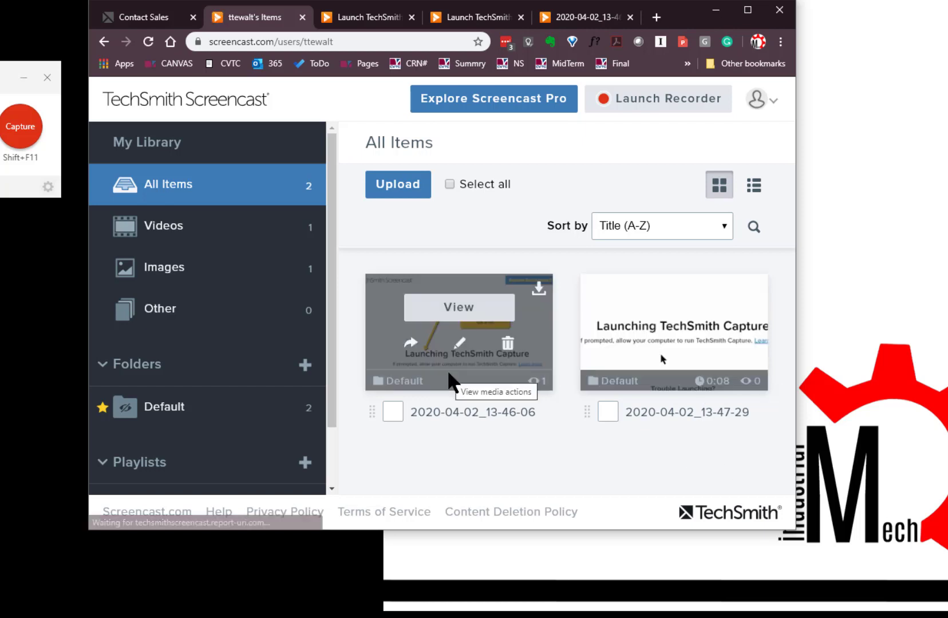